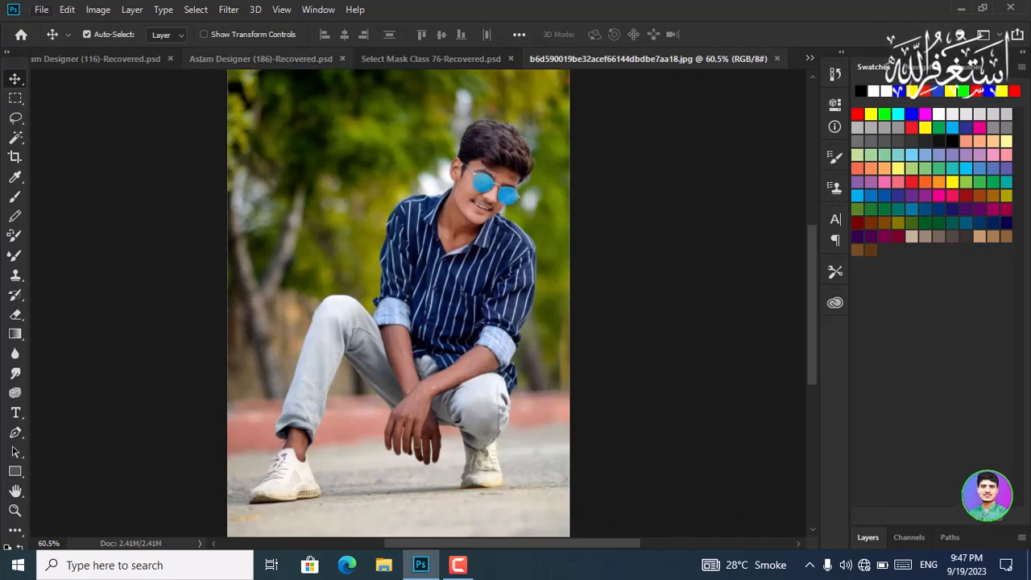
- Unlock the Background layer of the photo and duplicate it
{"action": "scroll", "coordinate": [511, 274], "scroll_direction": "up", "scroll_amount": 1}
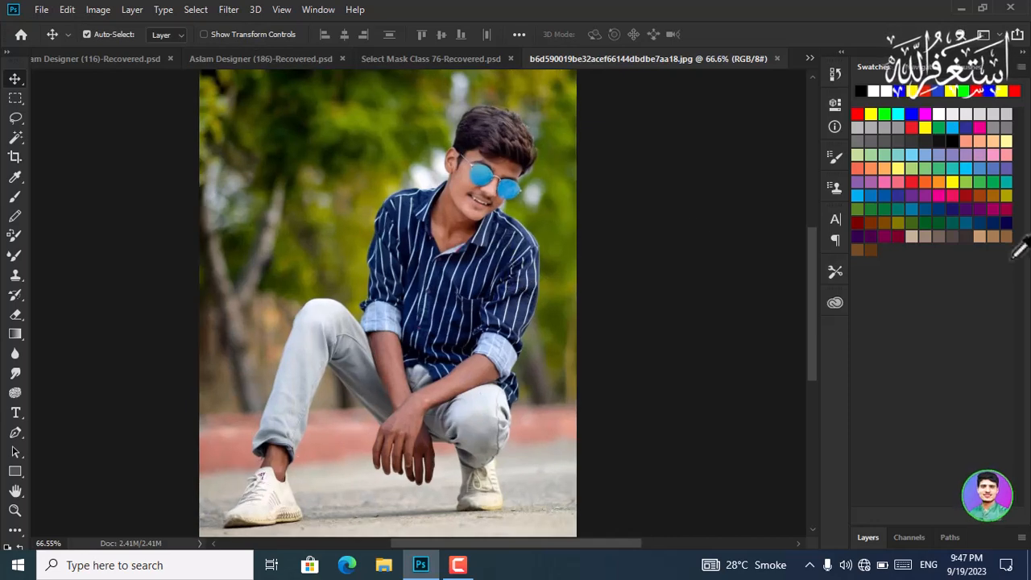
{"action": "left_click", "coordinate": [871, 538]}
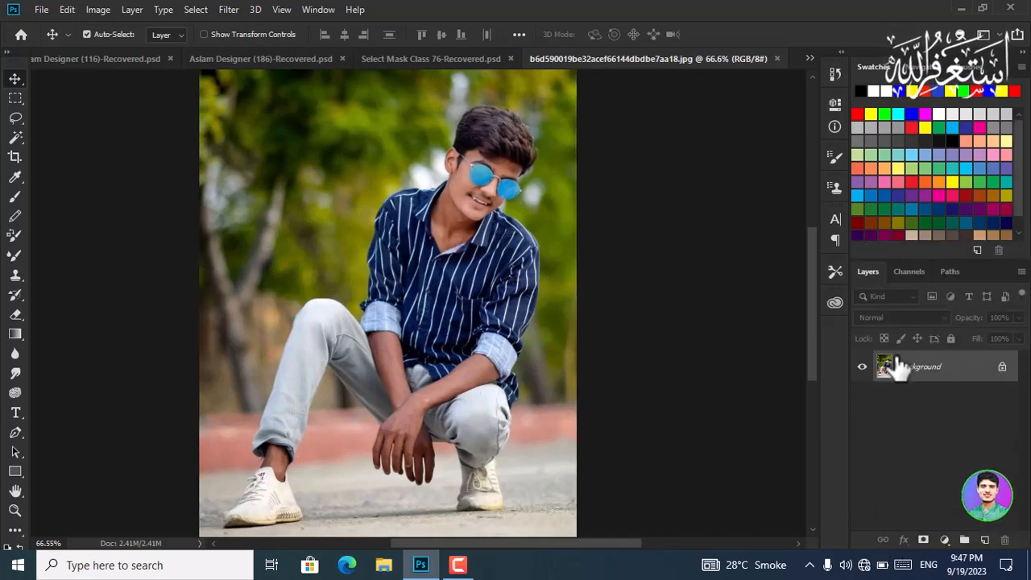
{"action": "left_click", "coordinate": [1003, 368]}
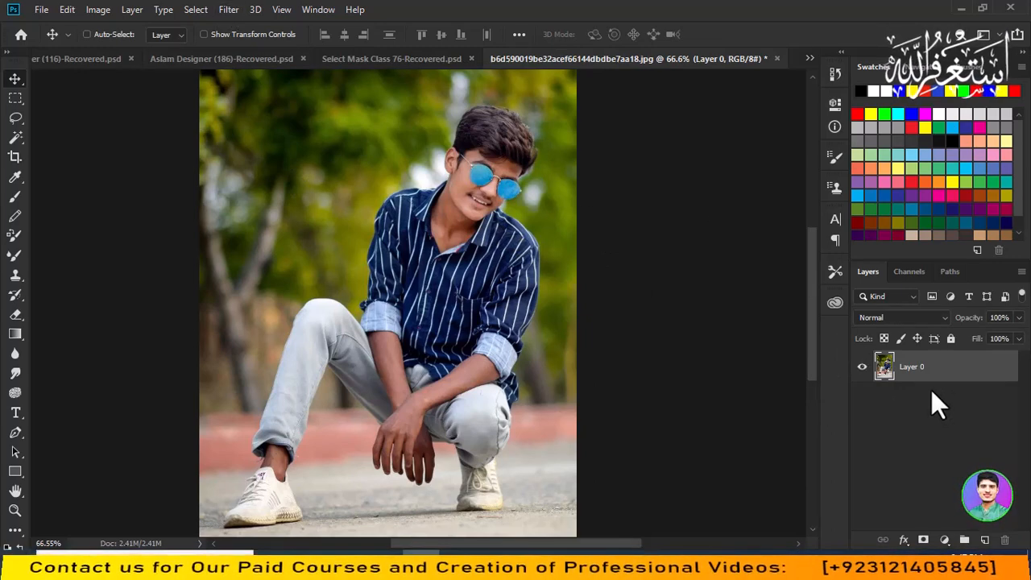
{"action": "key", "text": "ctrl+j"}
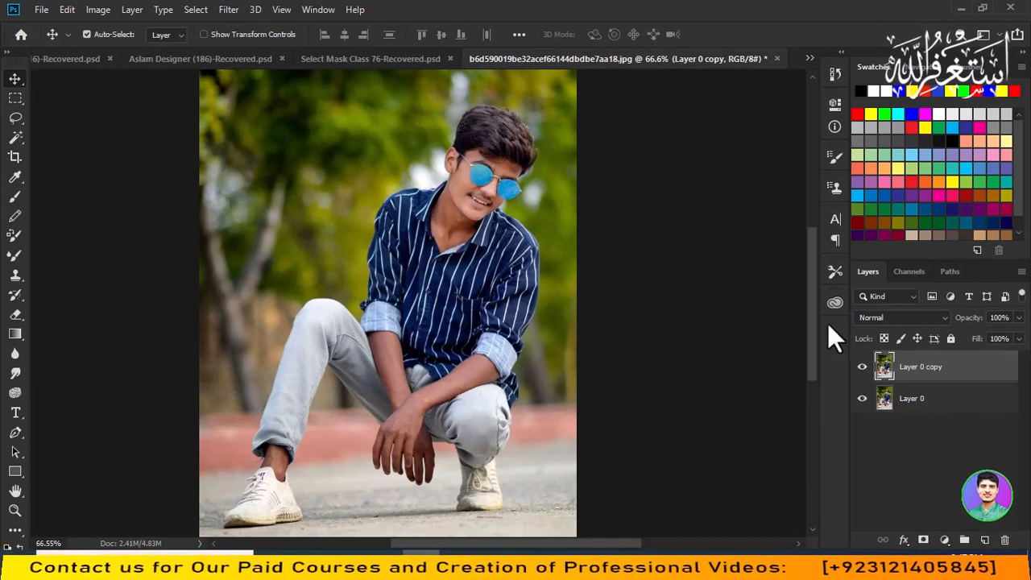
- Apply a Gaussian Blur with a radius of 5.6 pixels to the duplicate layer
{"action": "left_click", "coordinate": [228, 8]}
{"action": "left_click", "coordinate": [255, 9]}
{"action": "left_click", "coordinate": [226, 15]}
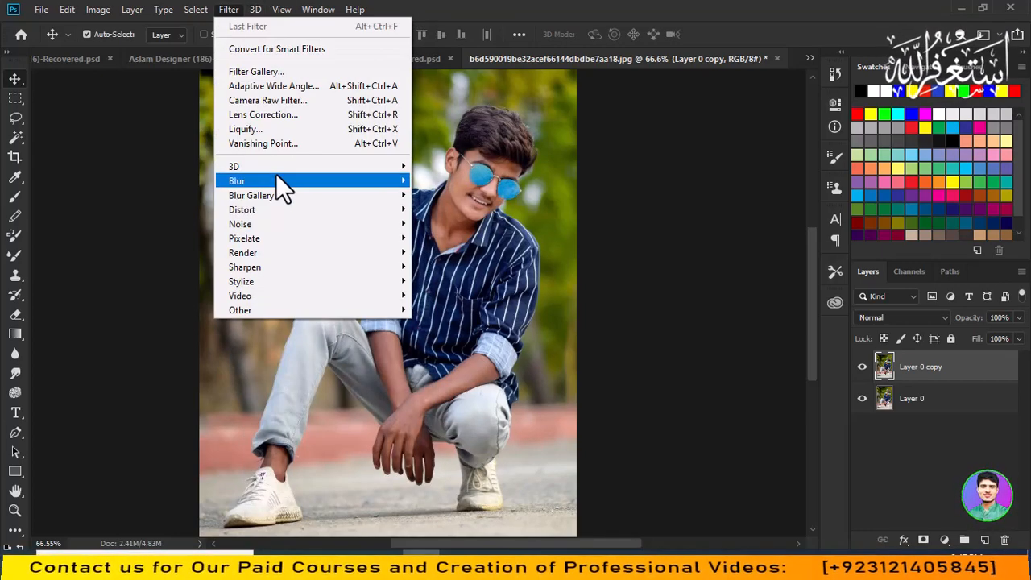
{"action": "mouse_move", "coordinate": [279, 169]}
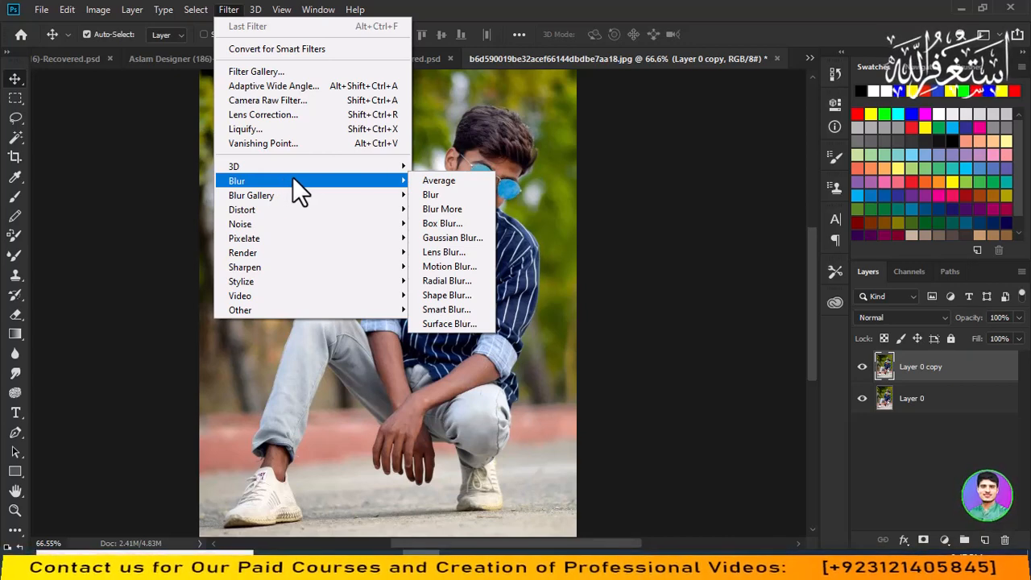
{"action": "left_click", "coordinate": [459, 236]}
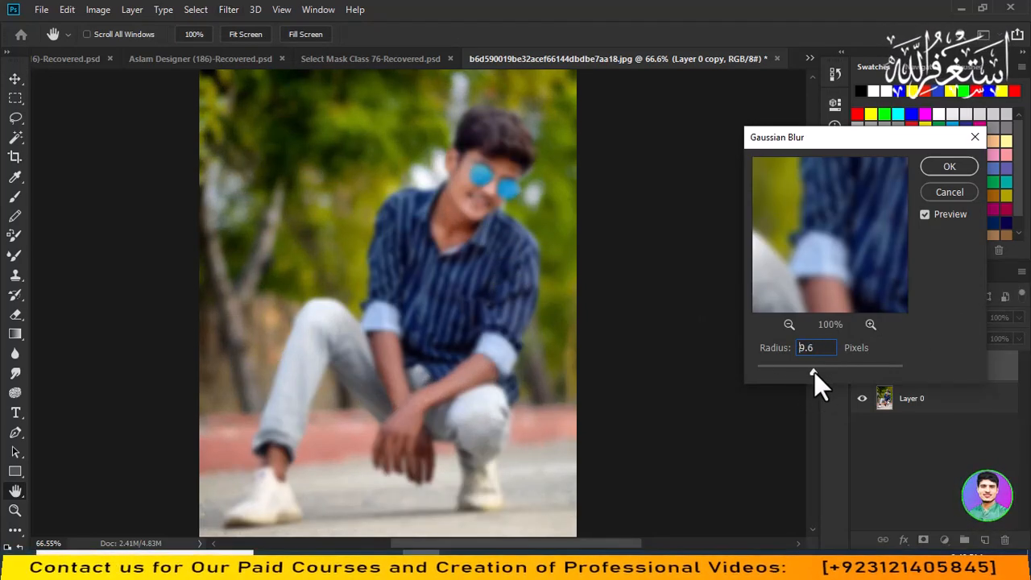
{"action": "left_click_drag", "start_coordinate": [830, 370], "coordinate": [779, 363]}
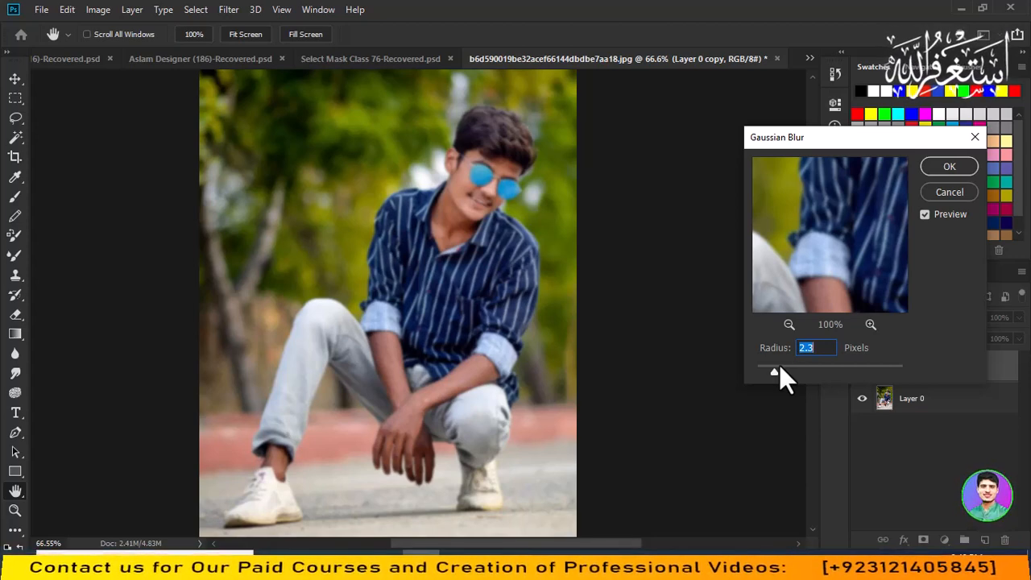
{"action": "mouse_move", "coordinate": [779, 364]}
{"action": "left_mouse_down"}
{"action": "mouse_move", "coordinate": [836, 363]}
{"action": "mouse_move", "coordinate": [798, 368]}
{"action": "left_mouse_up"}
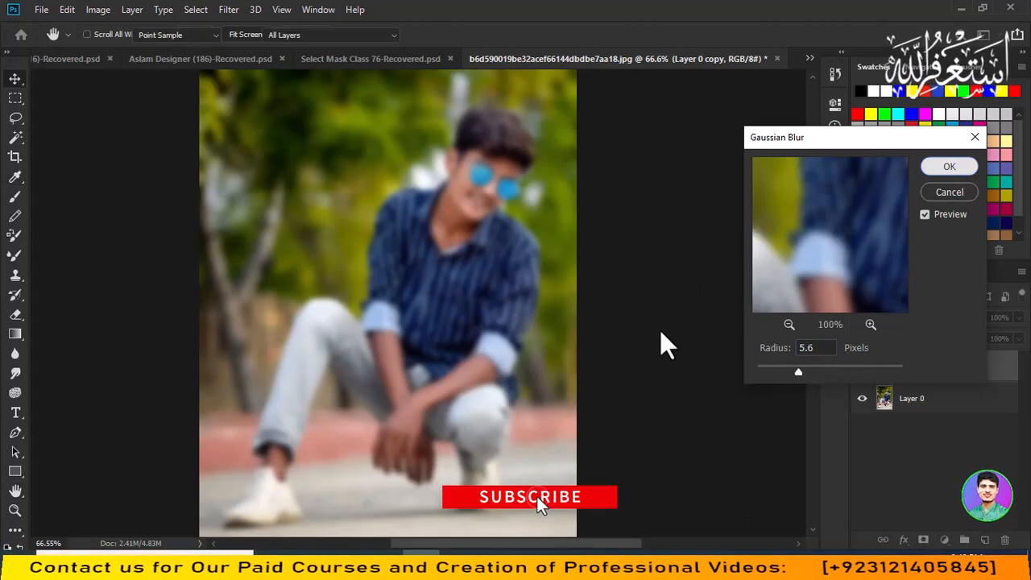
{"action": "key", "text": "Return"}
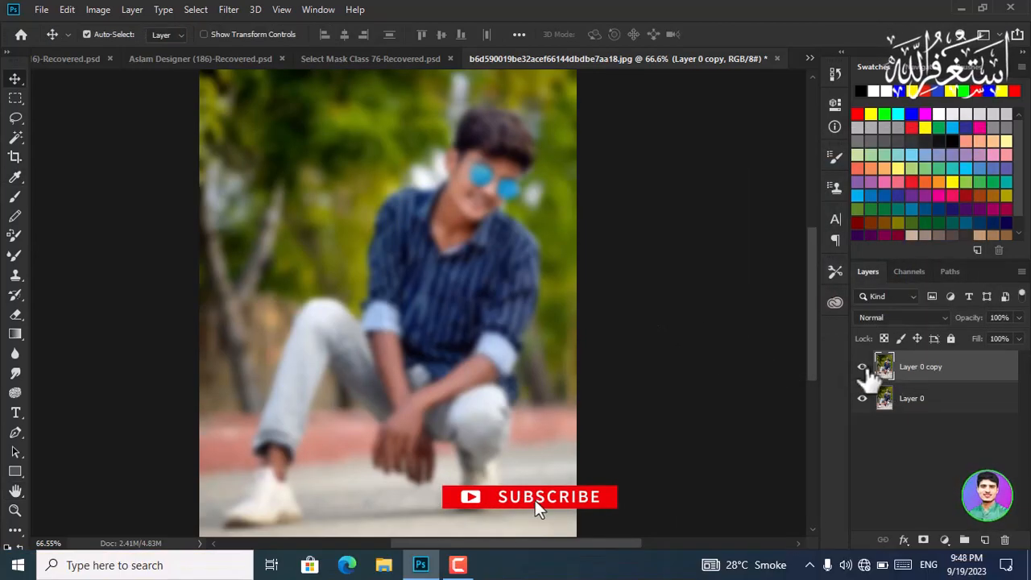
- Hide and show the duplicate layer to compare the blurred version with the original photo
{"action": "left_click", "coordinate": [862, 367]}
{"action": "left_click", "coordinate": [862, 367]}
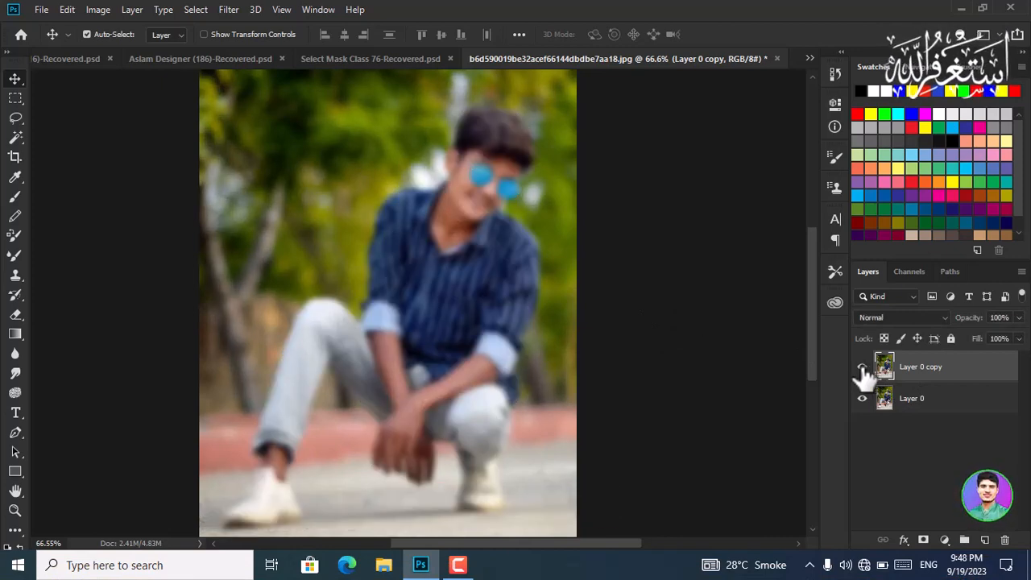
{"action": "left_click", "coordinate": [862, 368]}
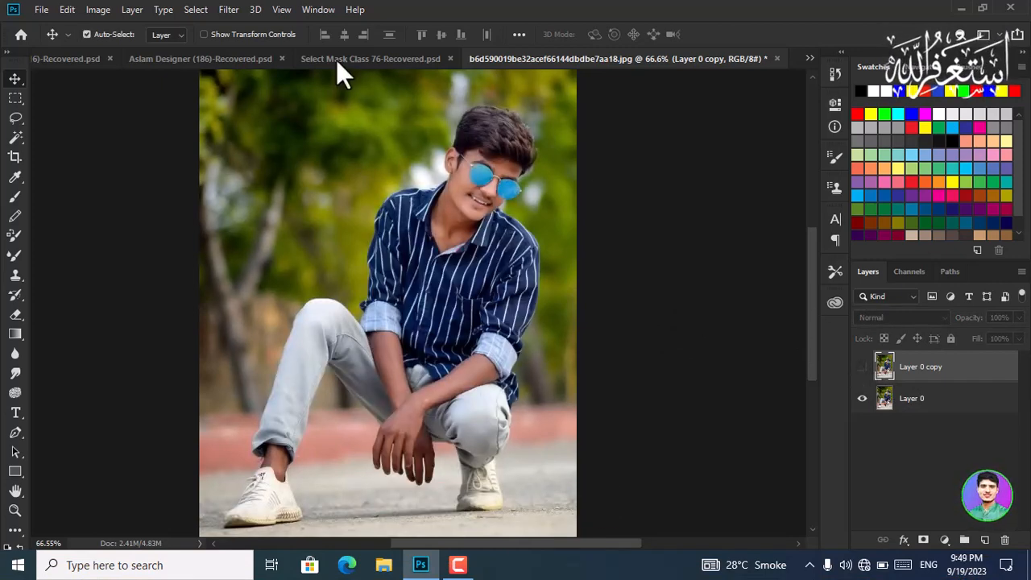
{"action": "left_click", "coordinate": [232, 10]}
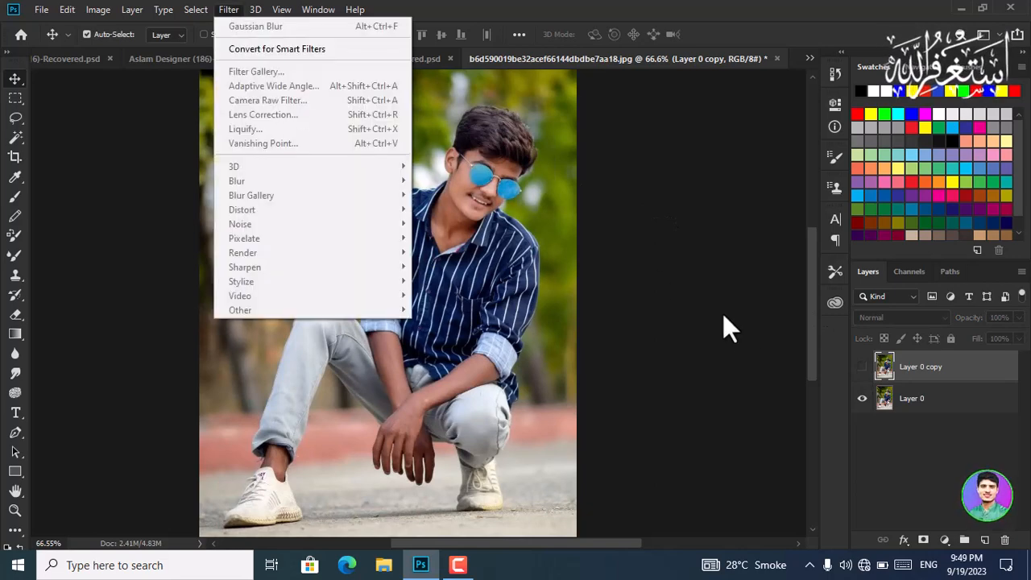
{"action": "left_click", "coordinate": [862, 368]}
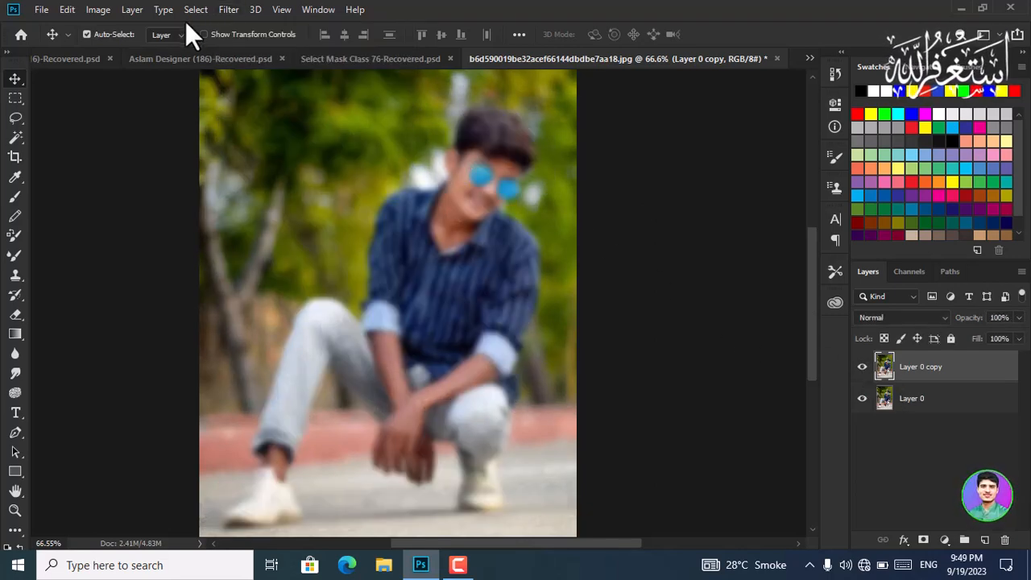
- Undo the Gaussian Blur on the duplicate layer and keep that layer visible
{"action": "key", "text": "ctrl+comma"}
{"action": "key", "text": "ctrl+comma"}
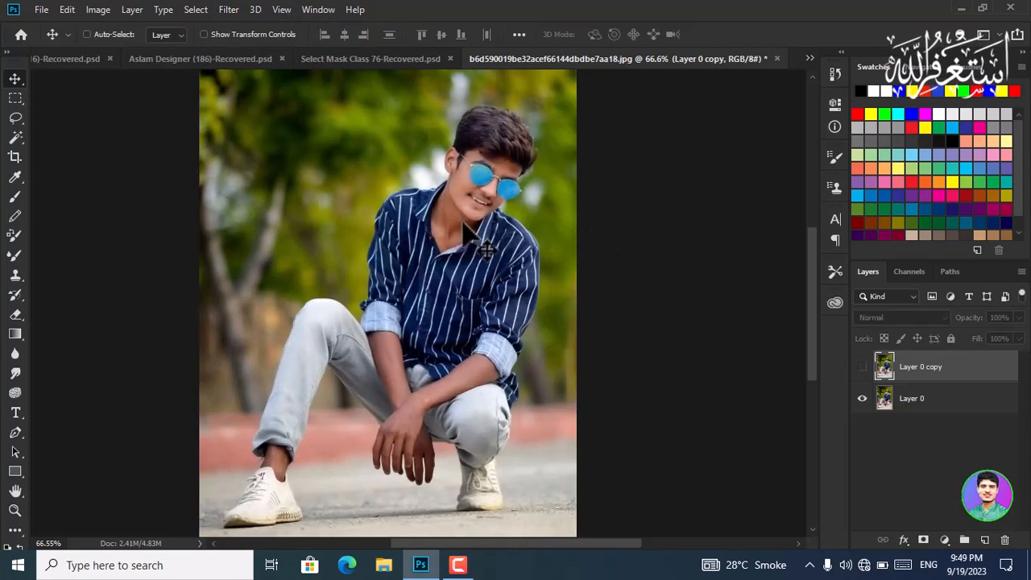
{"action": "key", "text": "ctrl+comma"}
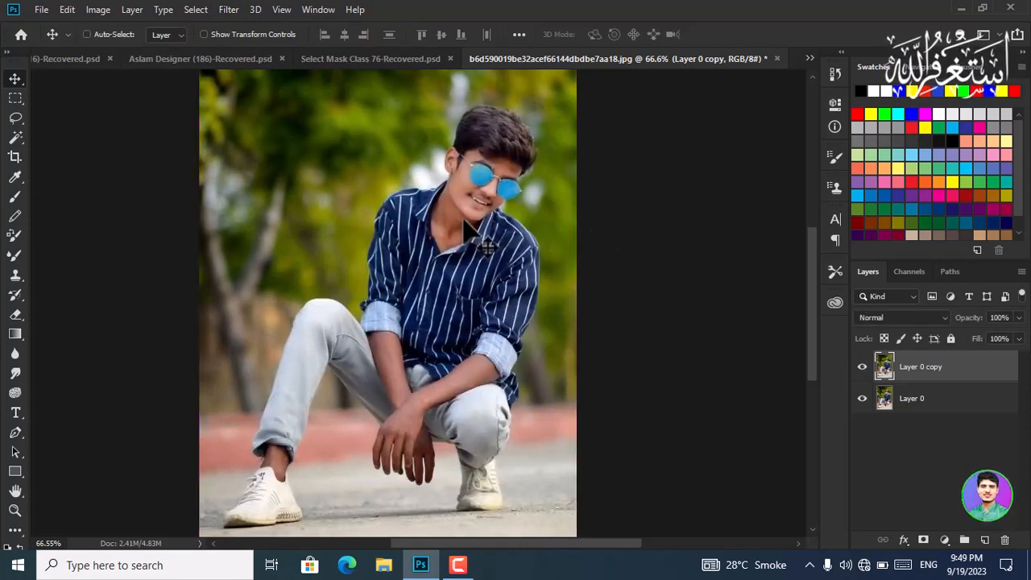
- Start a Lens Blur on the duplicate layer with Faster preview, iris radius 13, blade curvature 29 and rotation 43
{"action": "left_click", "coordinate": [230, 11]}
{"action": "mouse_move", "coordinate": [309, 183]}
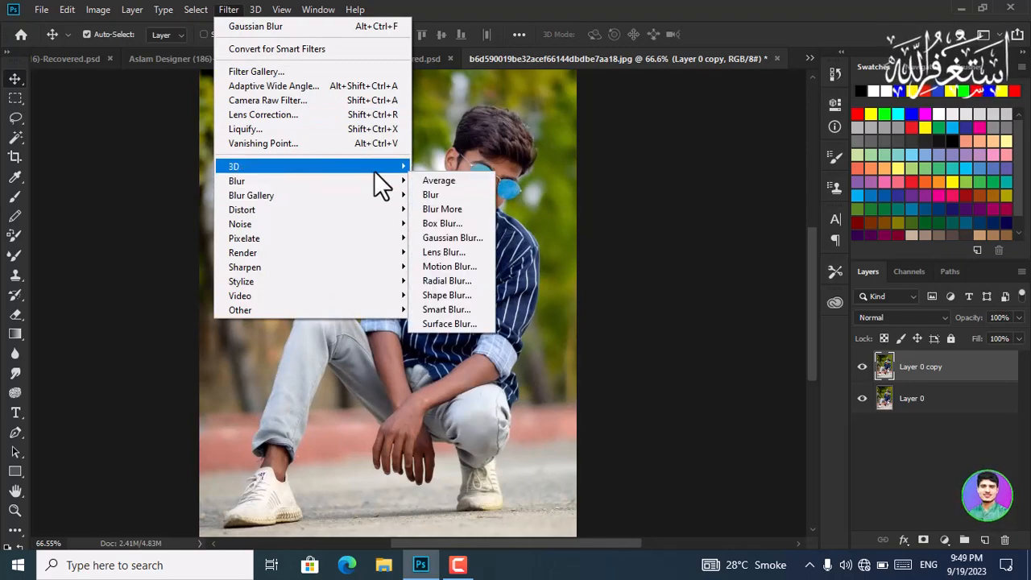
{"action": "left_click", "coordinate": [464, 256]}
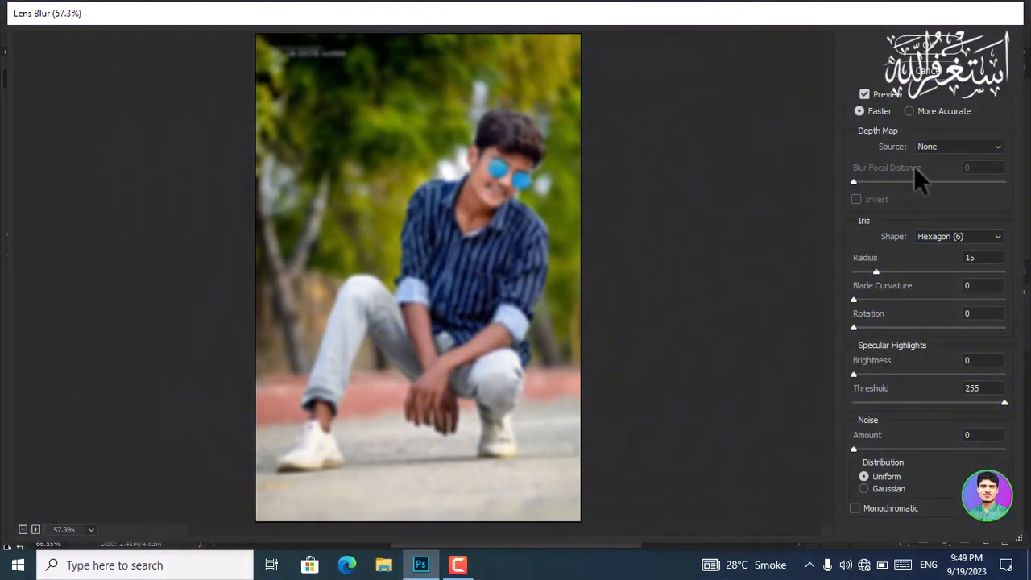
{"action": "left_click", "coordinate": [859, 110]}
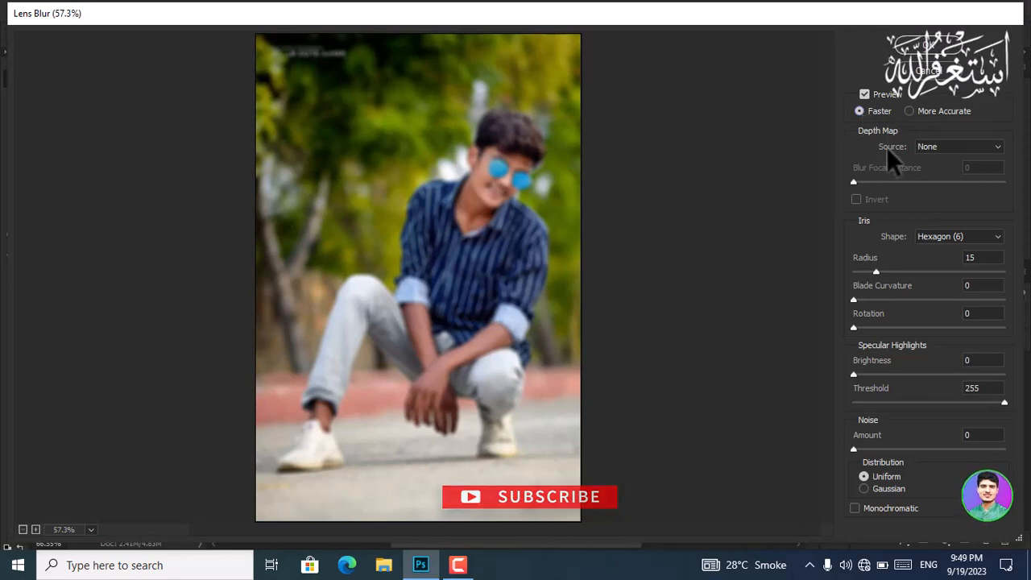
{"action": "left_click_drag", "start_coordinate": [875, 274], "coordinate": [853, 278]}
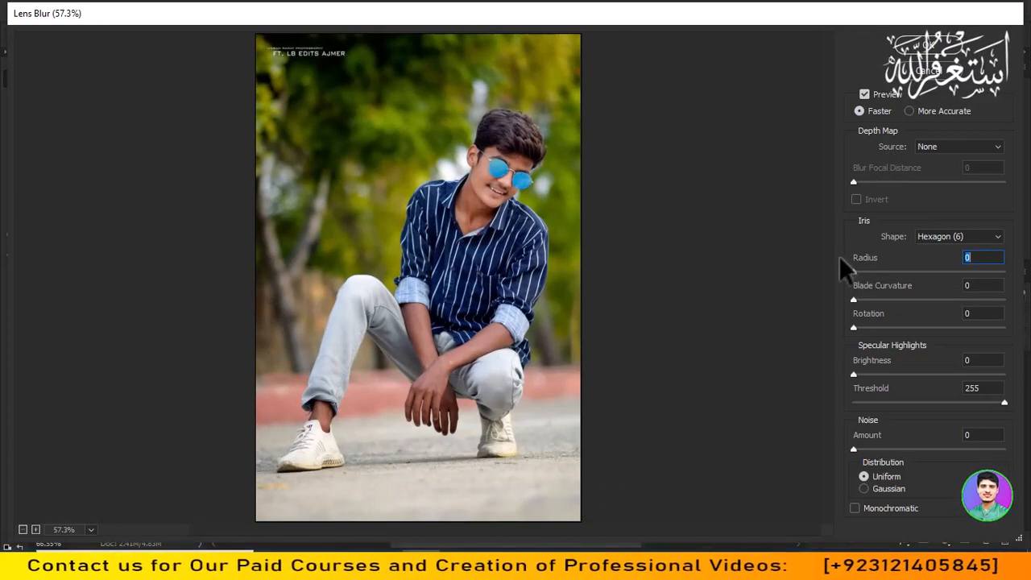
{"action": "left_click_drag", "start_coordinate": [853, 273], "coordinate": [876, 273]}
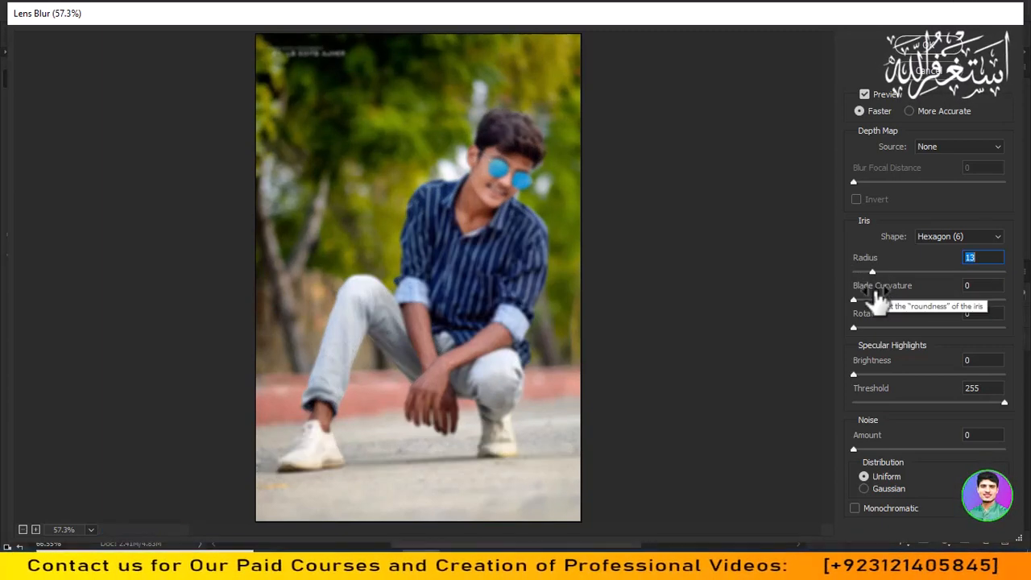
{"action": "left_click", "coordinate": [858, 299]}
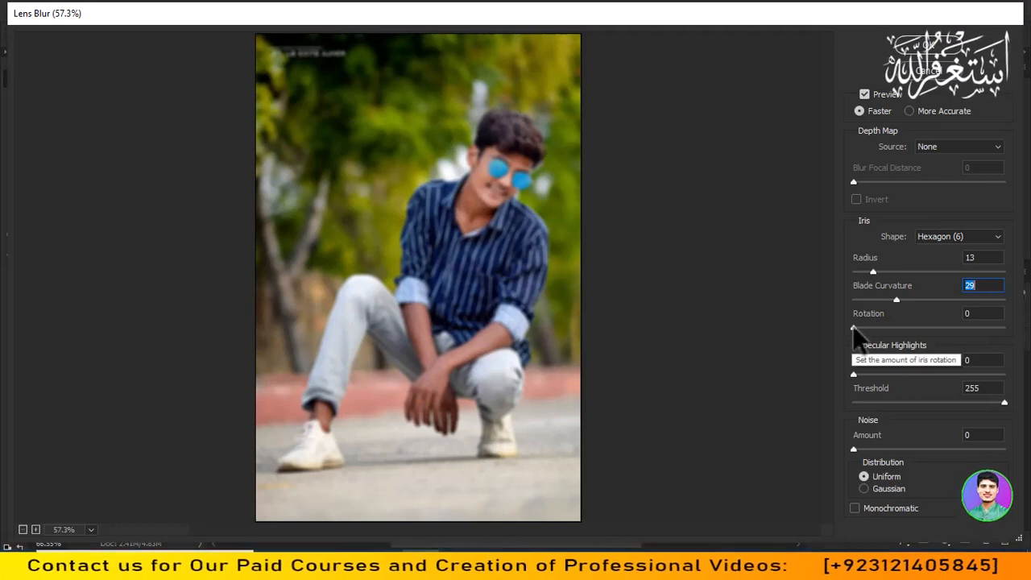
{"action": "left_click_drag", "start_coordinate": [854, 327], "coordinate": [859, 328]}
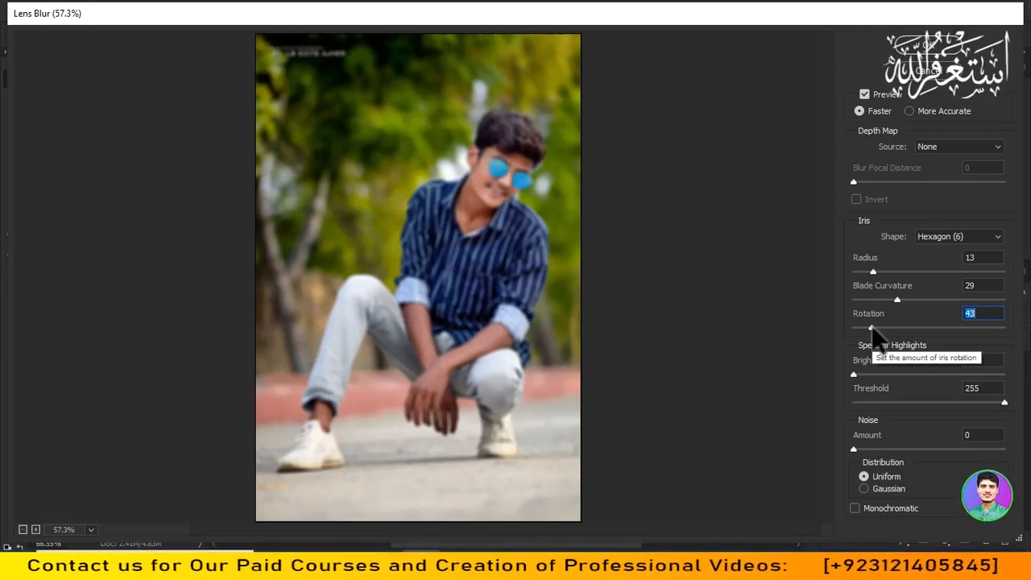
- Set the Lens Blur specular highlights brightness to 45
{"action": "left_click", "coordinate": [859, 375]}
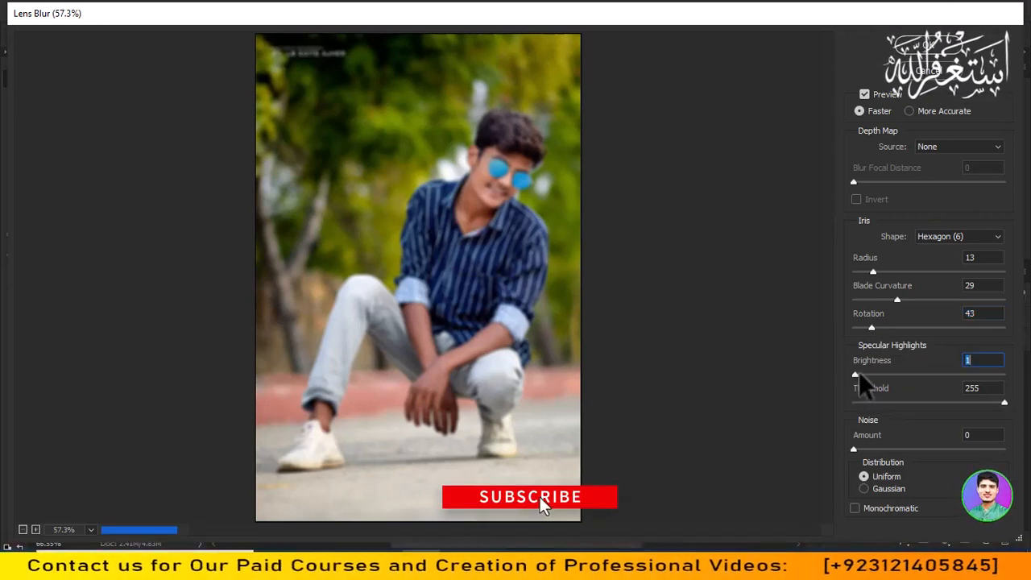
{"action": "left_click_drag", "start_coordinate": [859, 376], "coordinate": [902, 375]}
{"action": "key", "text": "Tab"}
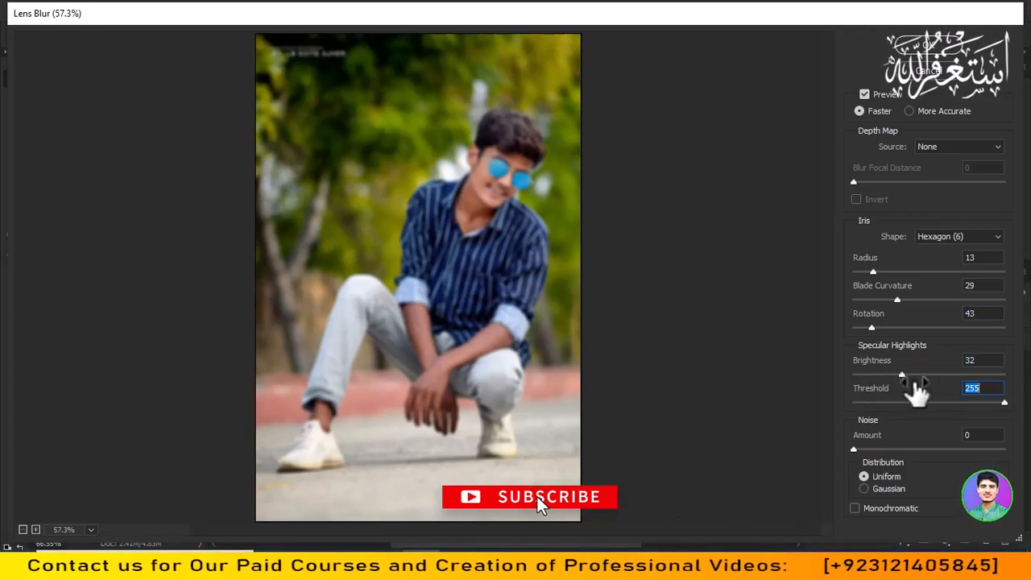
{"action": "left_click_drag", "start_coordinate": [904, 375], "coordinate": [920, 375]}
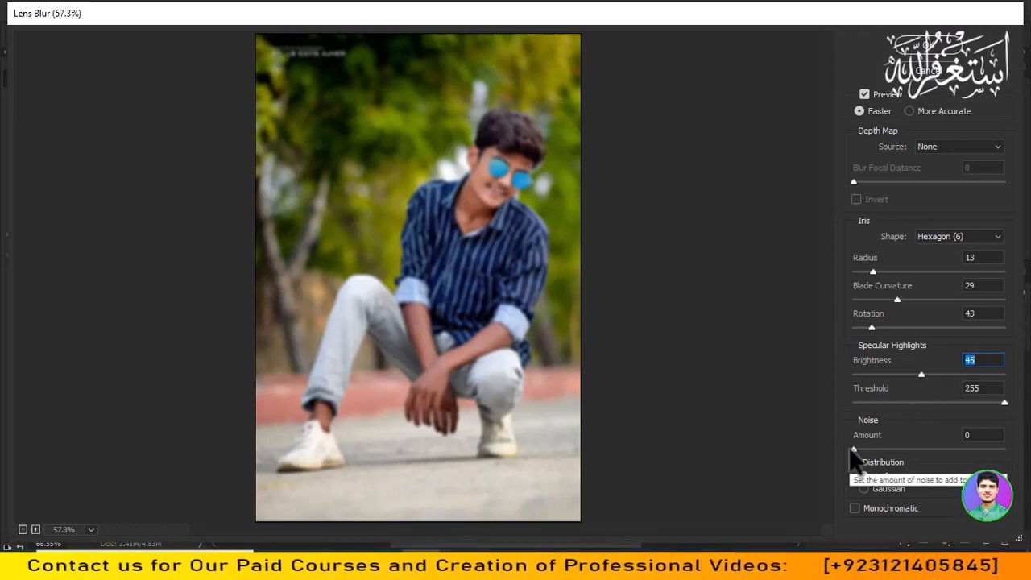
- Set the Lens Blur noise amount to 17 and apply the filter to the duplicate layer
{"action": "left_click_drag", "start_coordinate": [854, 450], "coordinate": [918, 451]}
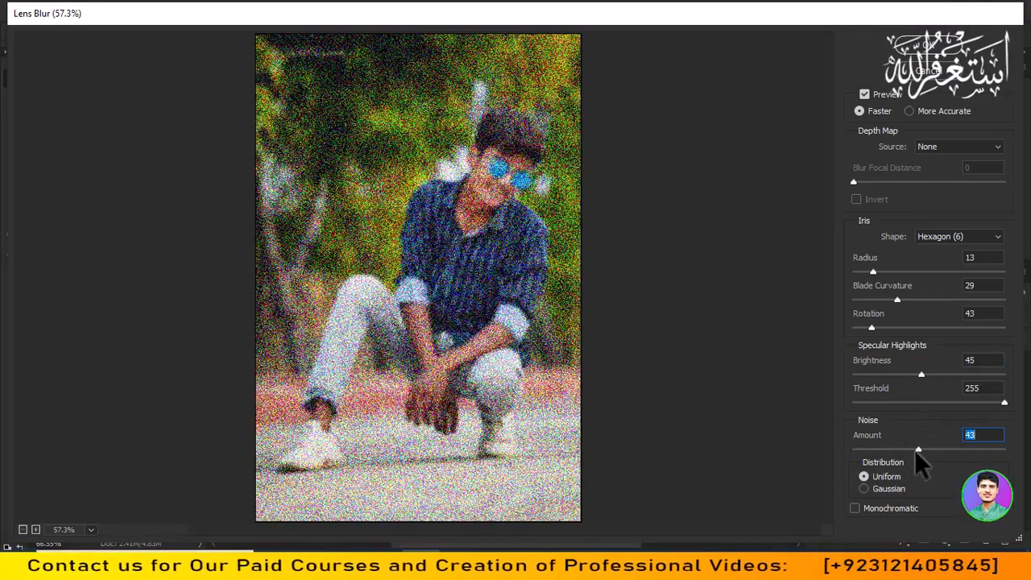
{"action": "left_click_drag", "start_coordinate": [920, 453], "coordinate": [870, 454]}
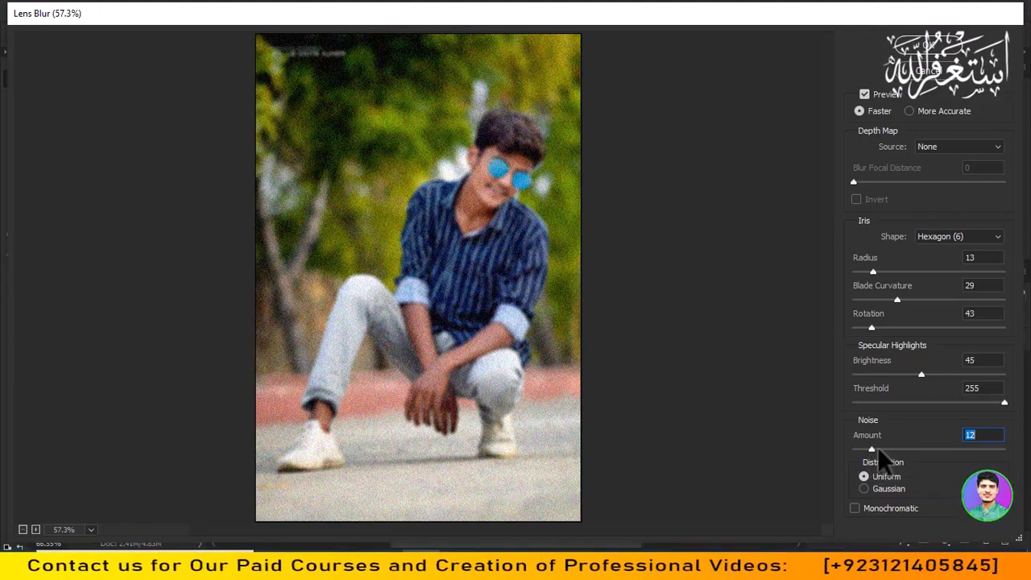
{"action": "mouse_move", "coordinate": [871, 449]}
{"action": "left_mouse_down"}
{"action": "mouse_move", "coordinate": [899, 452]}
{"action": "mouse_move", "coordinate": [879, 451]}
{"action": "left_mouse_up"}
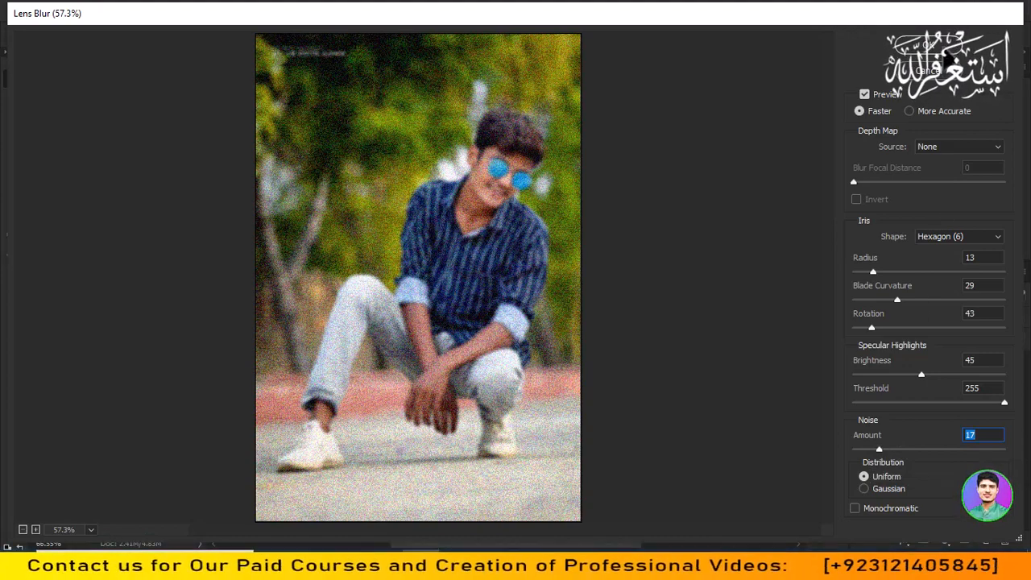
{"action": "left_click", "coordinate": [930, 46]}
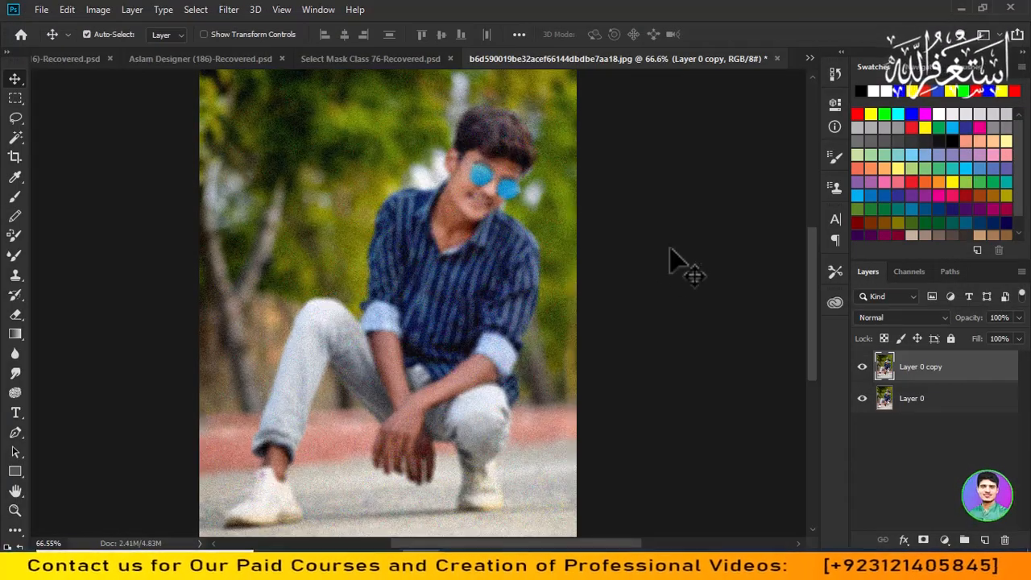
- Start a Smart Blur on the duplicate layer with radius 28.2 and threshold 6.5
{"action": "scroll", "coordinate": [575, 288], "scroll_direction": "down", "scroll_amount": 1}
{"action": "scroll", "coordinate": [575, 284], "scroll_direction": "up", "scroll_amount": 2}
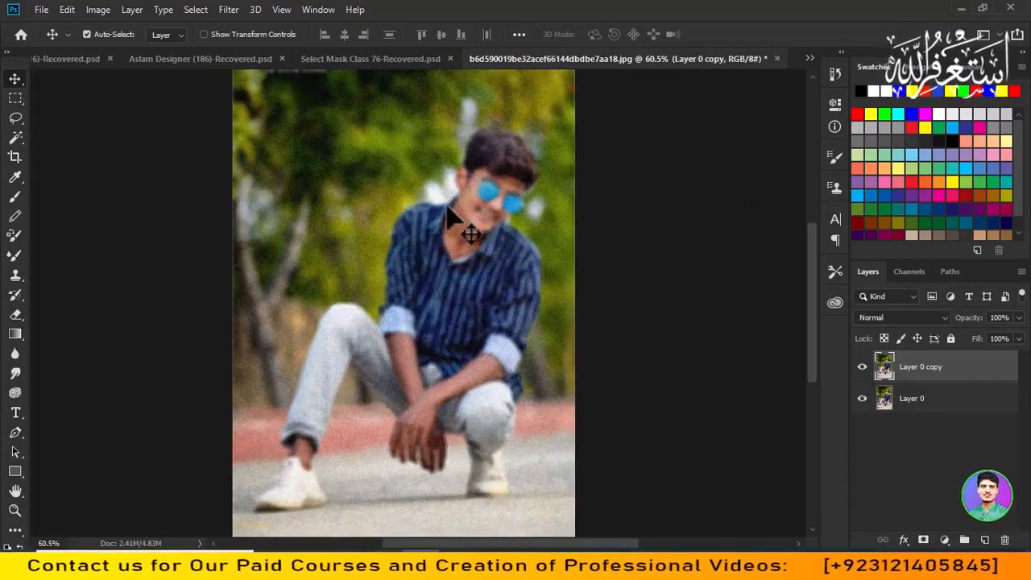
{"action": "left_click", "coordinate": [232, 9]}
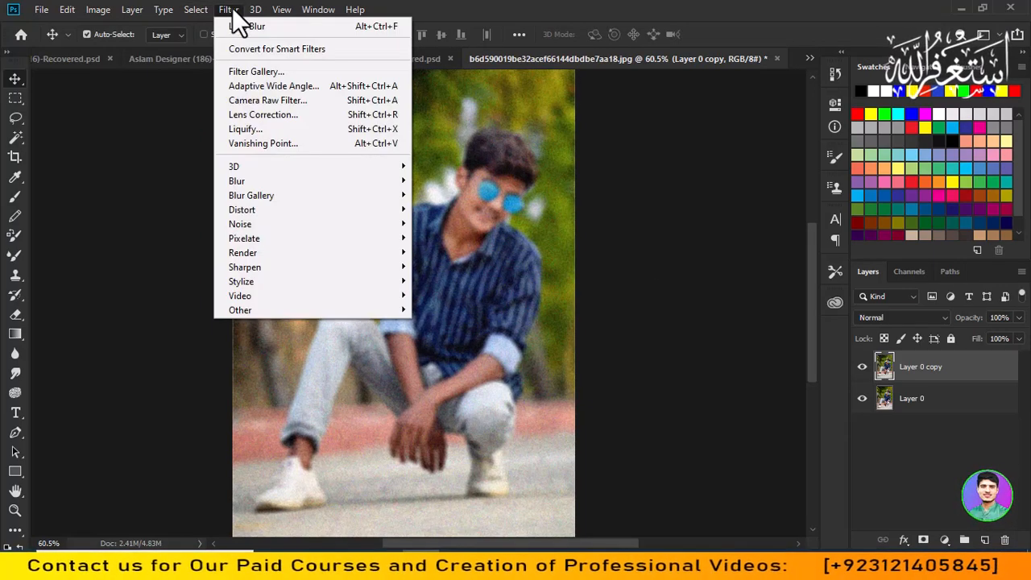
{"action": "mouse_move", "coordinate": [296, 193]}
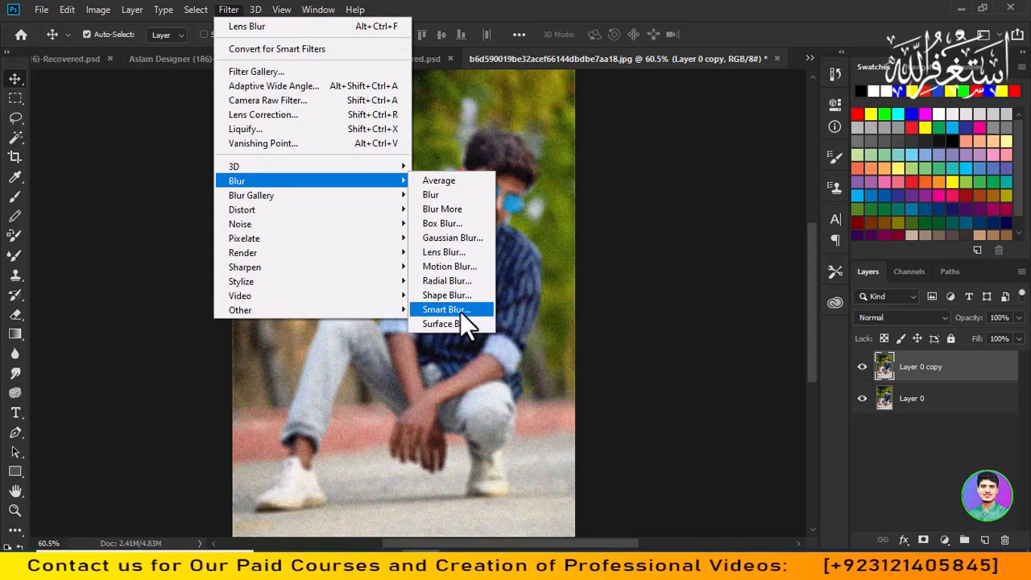
{"action": "left_click", "coordinate": [448, 310]}
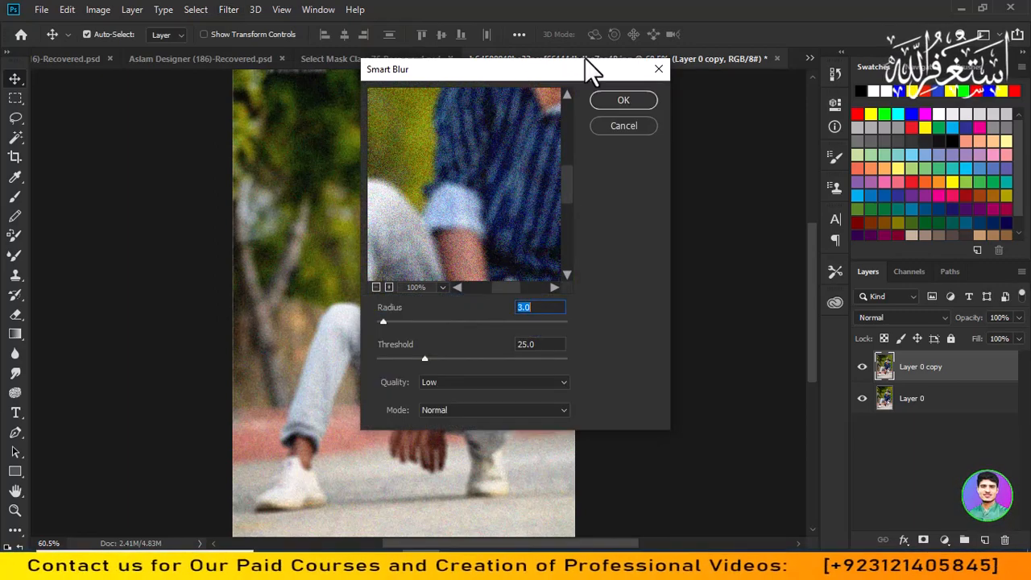
{"action": "left_click_drag", "start_coordinate": [585, 59], "coordinate": [804, 33]}
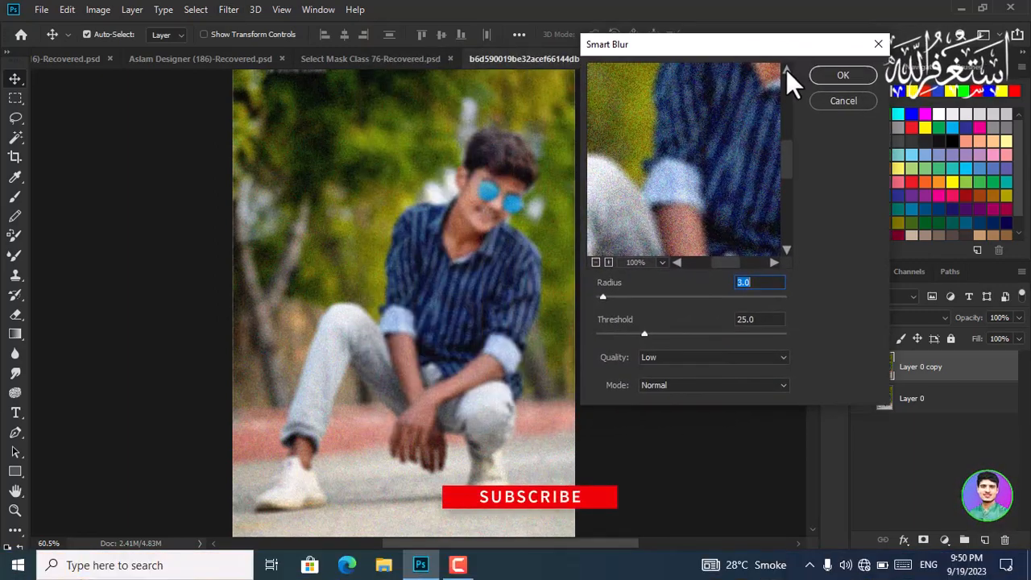
{"action": "left_click_drag", "start_coordinate": [603, 295], "coordinate": [651, 293]}
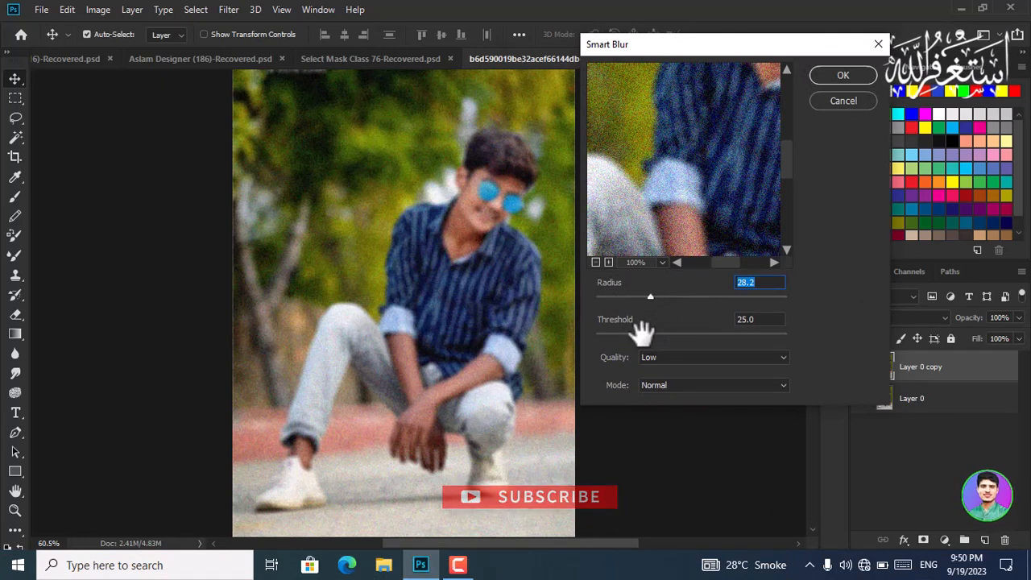
{"action": "left_click_drag", "start_coordinate": [644, 333], "coordinate": [609, 332]}
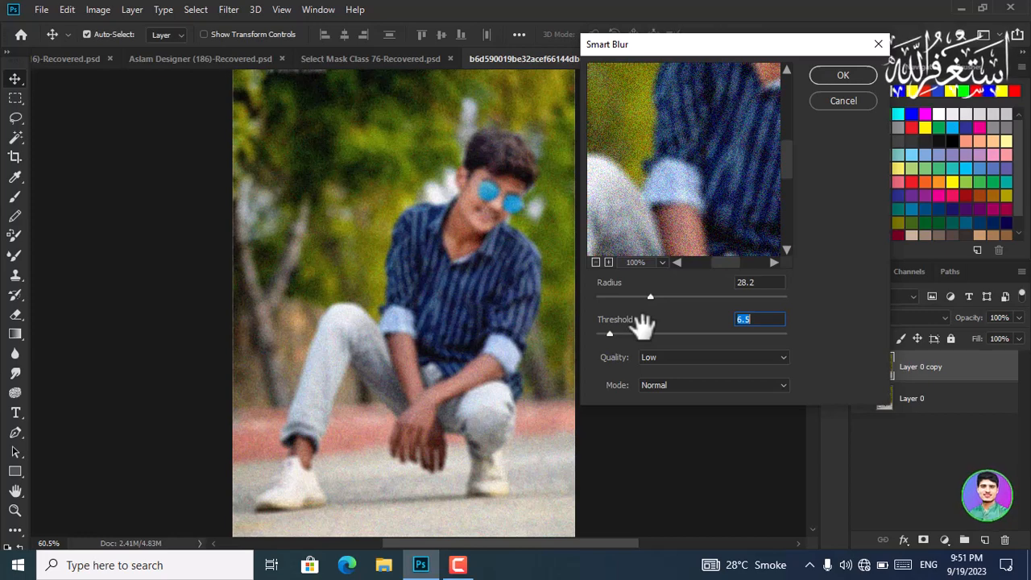
- Set the Smart Blur quality to High and mode to Edge Only, and apply it to the duplicate layer
{"action": "left_click", "coordinate": [745, 357]}
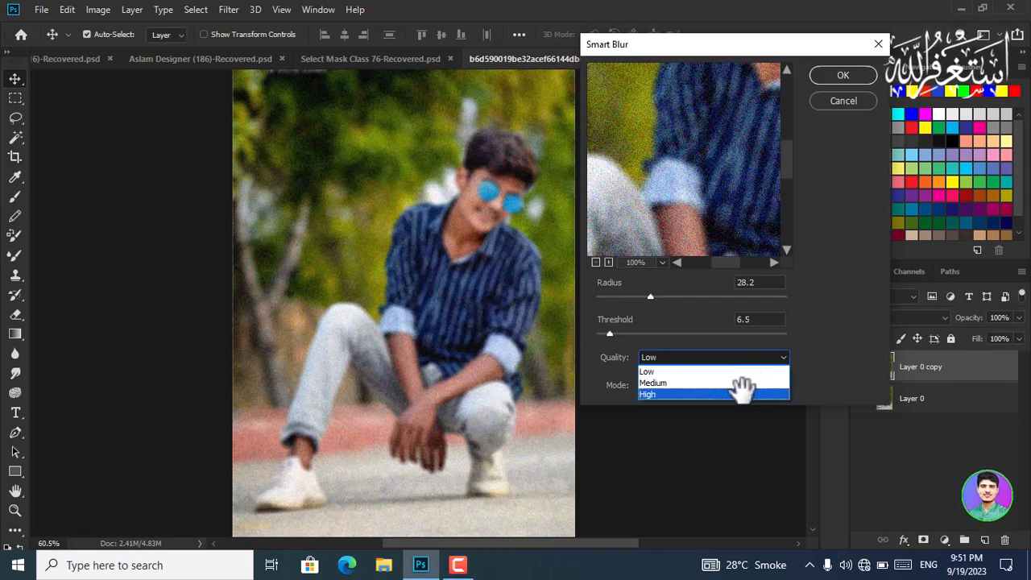
{"action": "left_click", "coordinate": [741, 393]}
{"action": "left_click", "coordinate": [733, 385]}
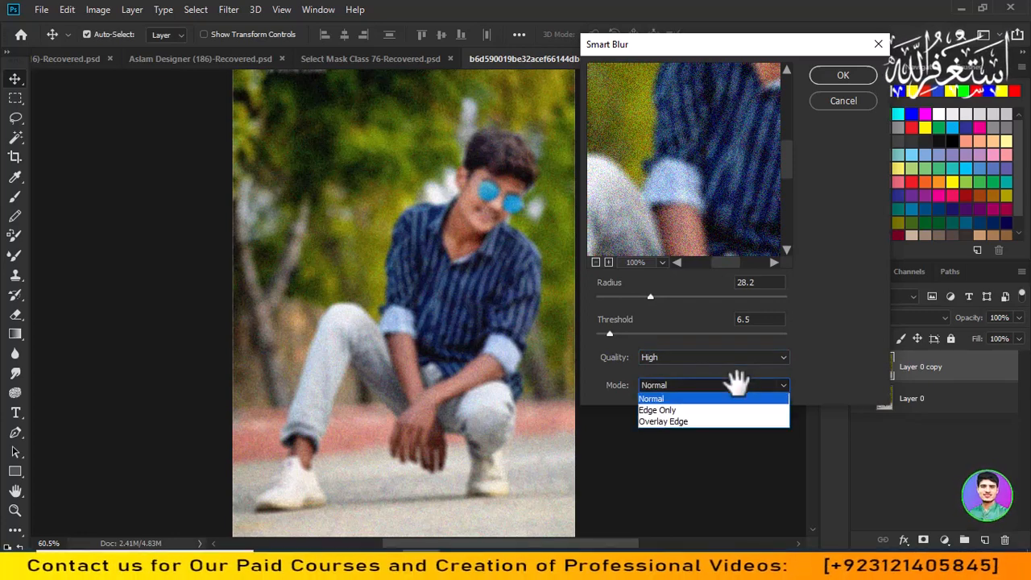
{"action": "left_click", "coordinate": [719, 411]}
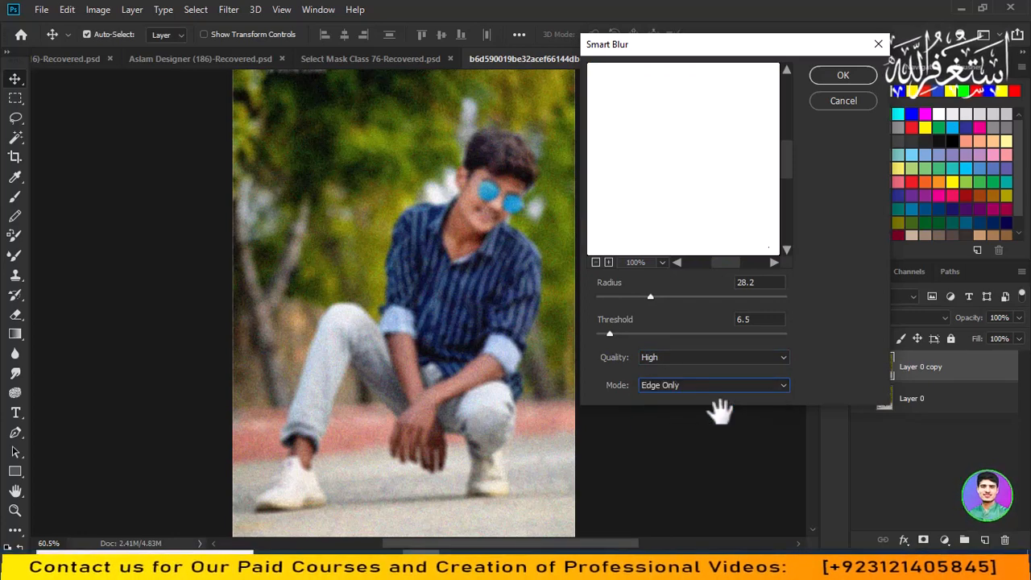
{"action": "left_click", "coordinate": [861, 79]}
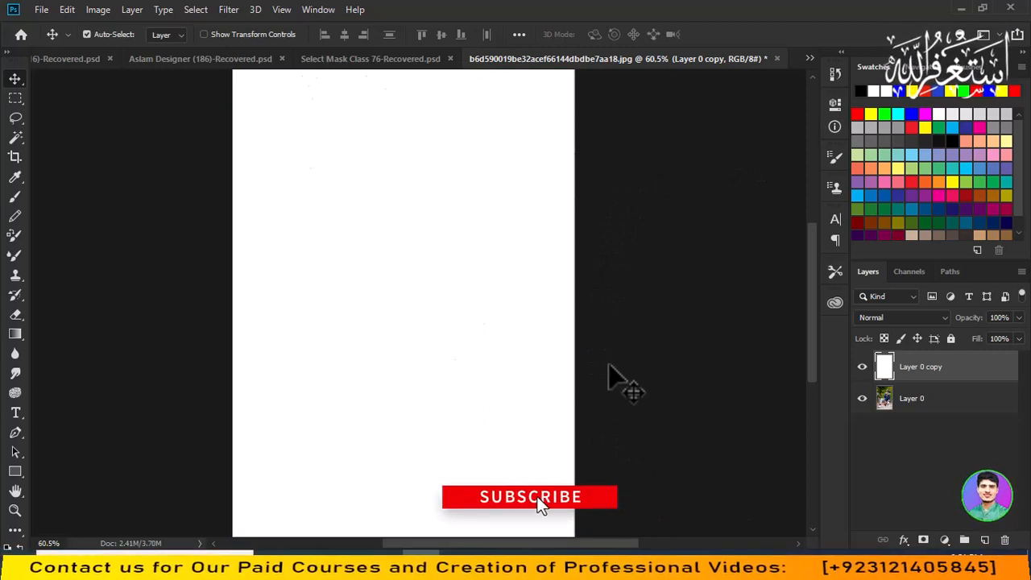
- Start another Smart Blur on the duplicate layer, trying Normal mode before switching it to Overlay Edge
{"action": "left_click", "coordinate": [228, 10]}
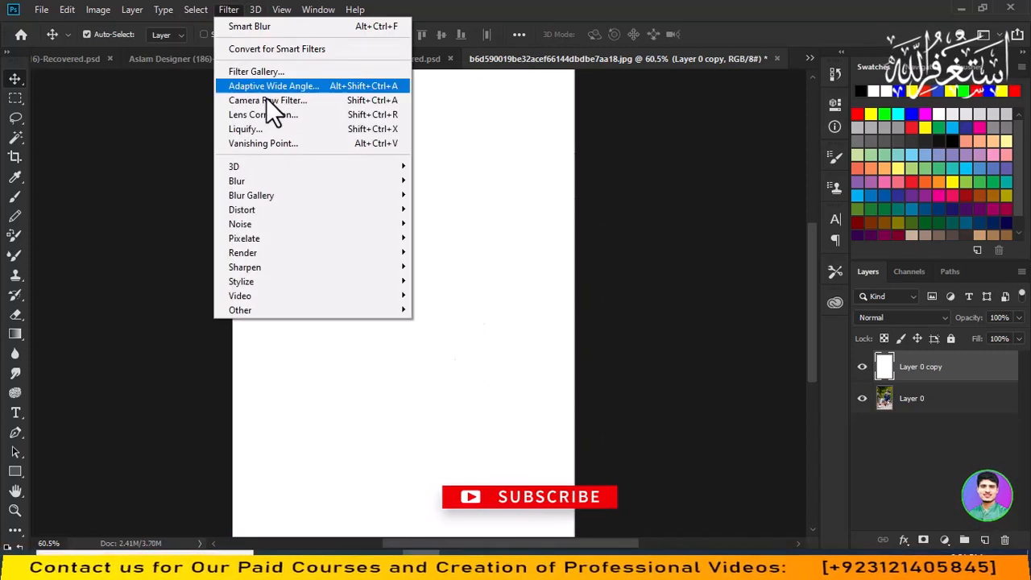
{"action": "mouse_move", "coordinate": [291, 180]}
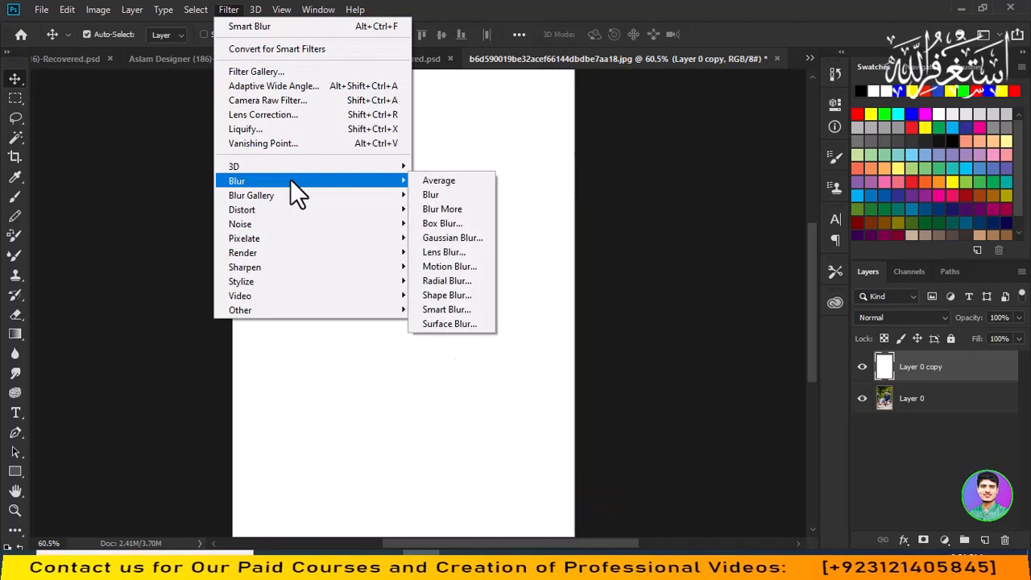
{"action": "left_click", "coordinate": [457, 313]}
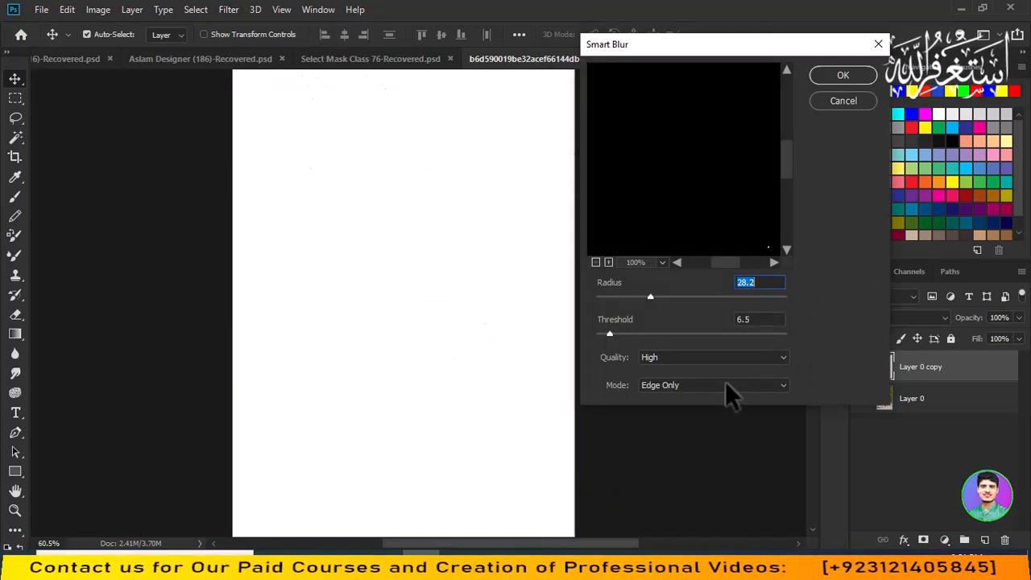
{"action": "left_click", "coordinate": [725, 385]}
{"action": "left_click", "coordinate": [723, 398]}
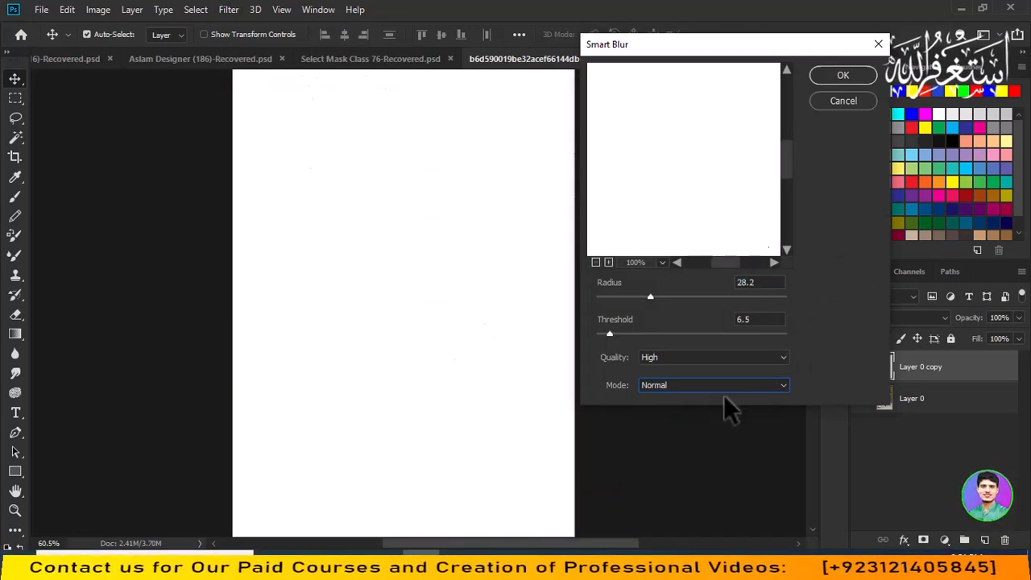
{"action": "left_click", "coordinate": [727, 384]}
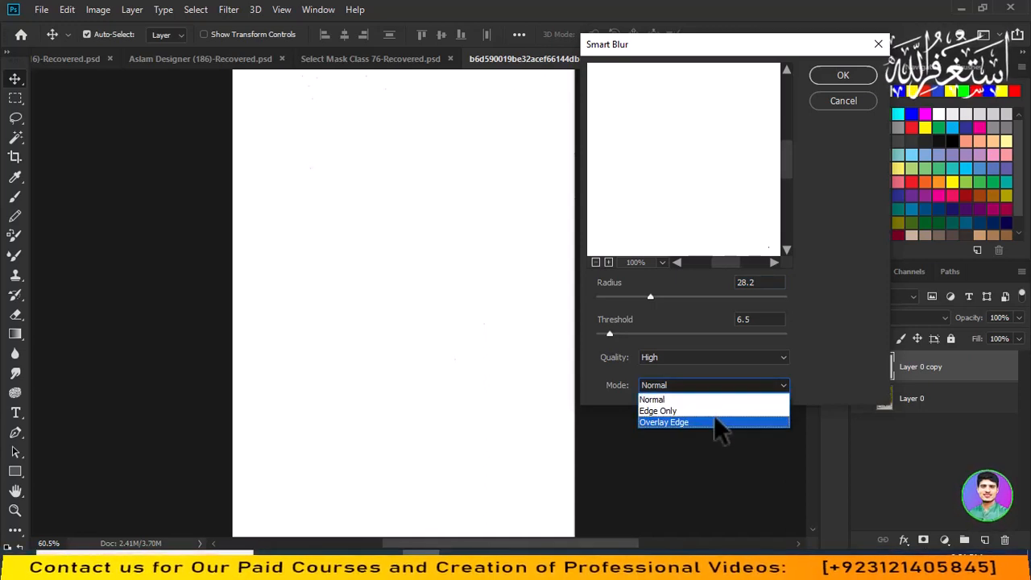
{"action": "left_click", "coordinate": [715, 423]}
- Apply the second Smart Blur with Low quality and Normal mode, and hide the duplicate layer
{"action": "left_click", "coordinate": [736, 356]}
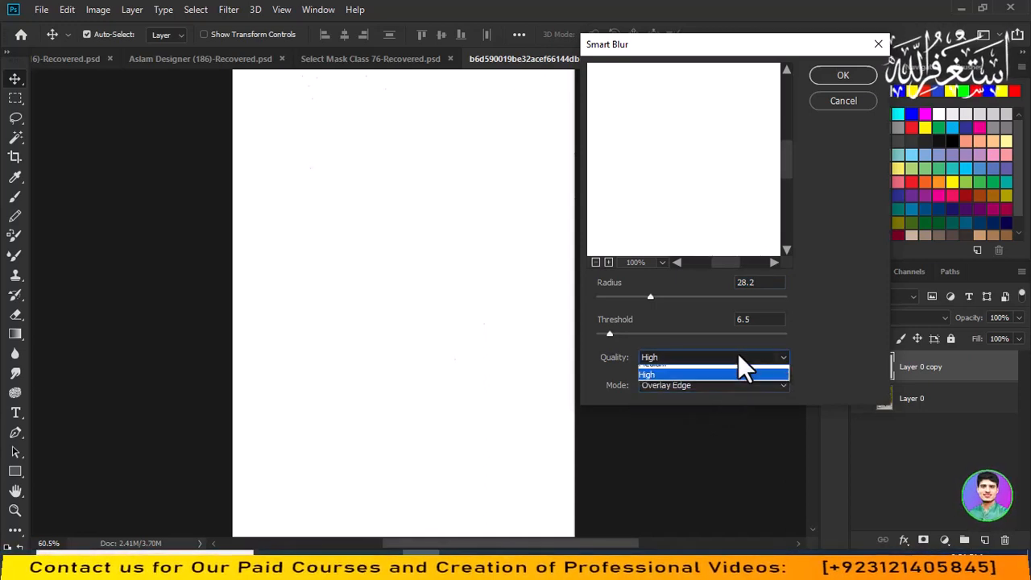
{"action": "left_click", "coordinate": [721, 372]}
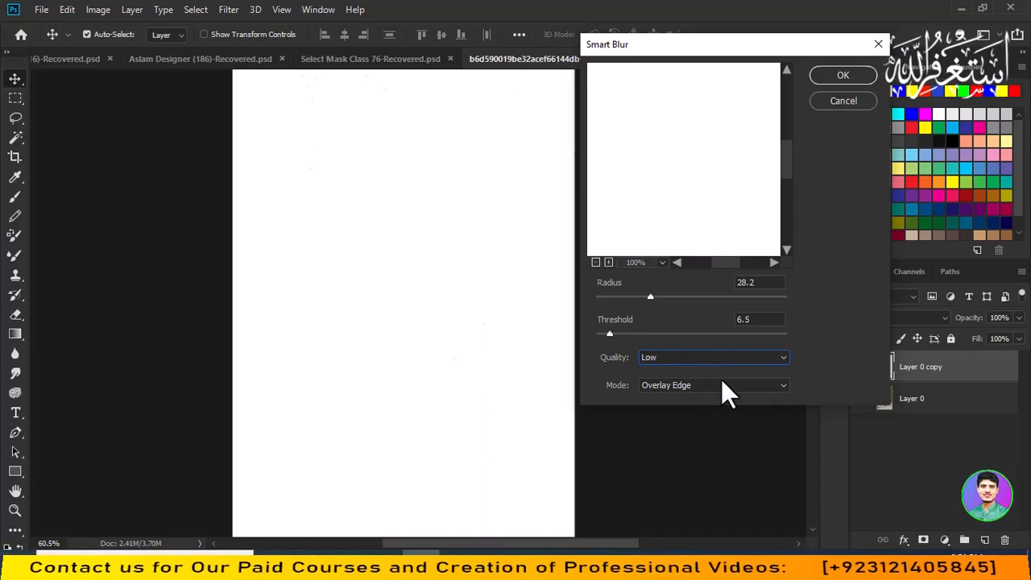
{"action": "left_click", "coordinate": [720, 384]}
{"action": "left_click", "coordinate": [713, 399]}
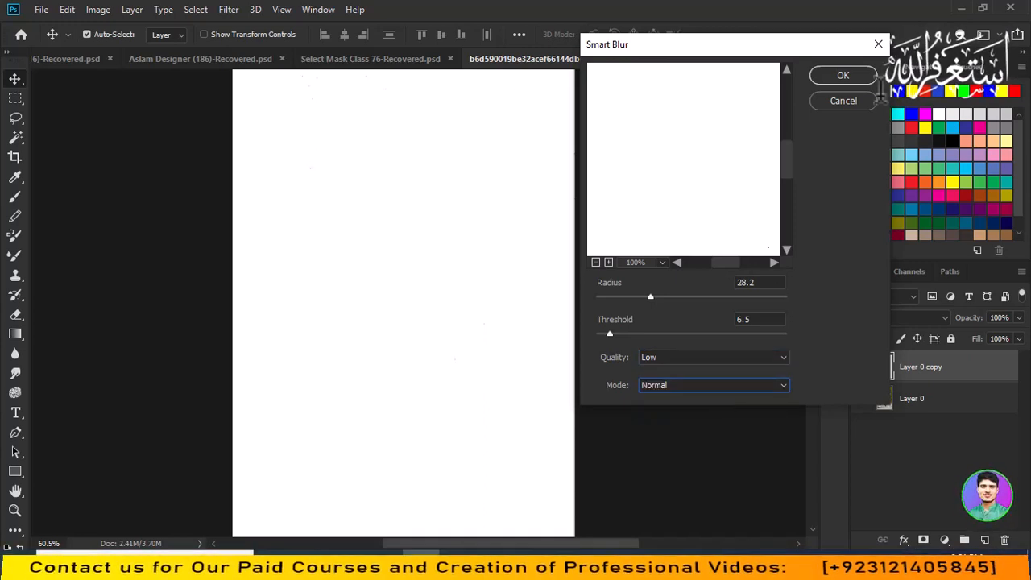
{"action": "left_click", "coordinate": [867, 74]}
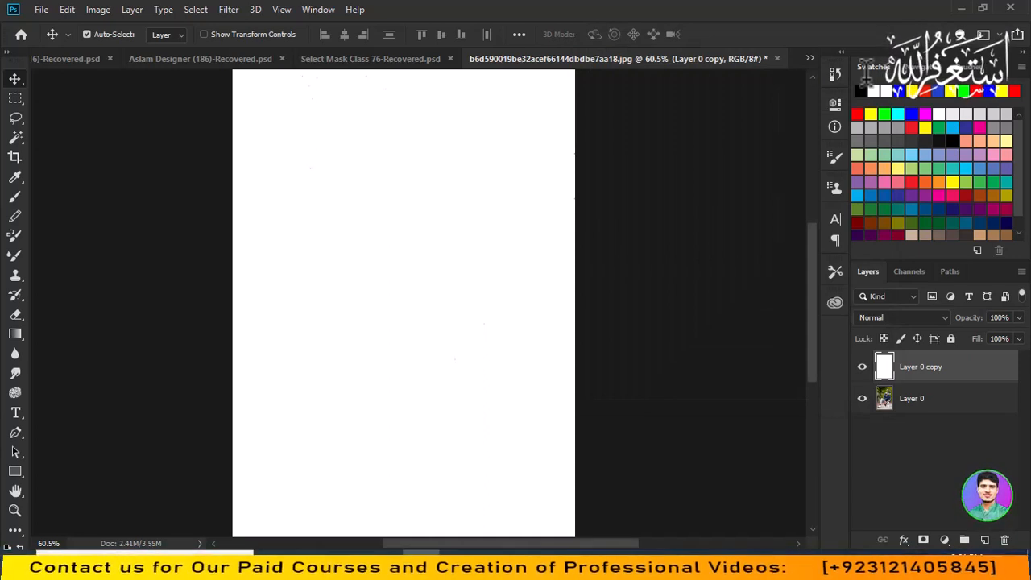
{"action": "left_click", "coordinate": [862, 366]}
{"action": "scroll", "coordinate": [531, 284], "scroll_direction": "down", "scroll_amount": 2}
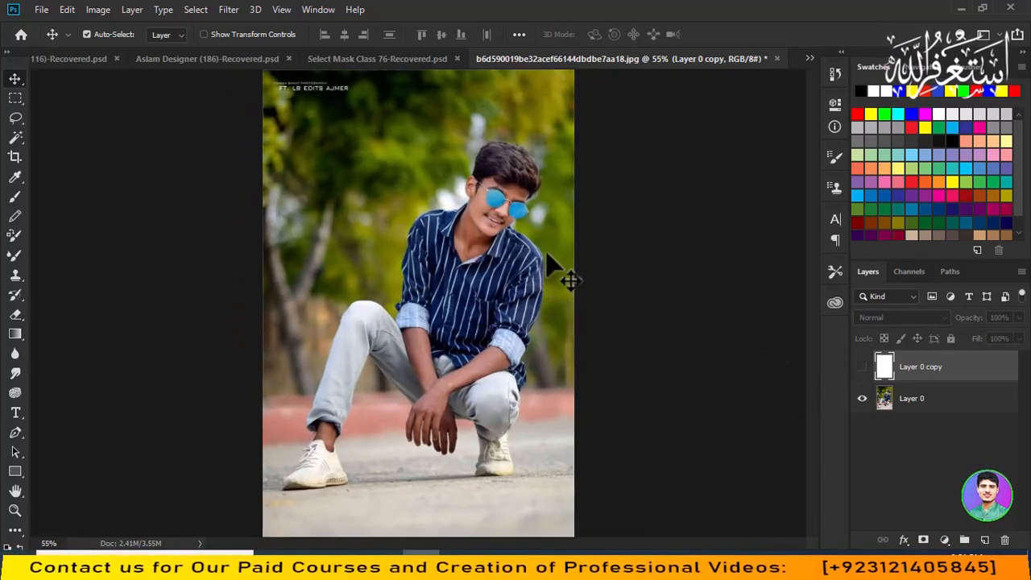